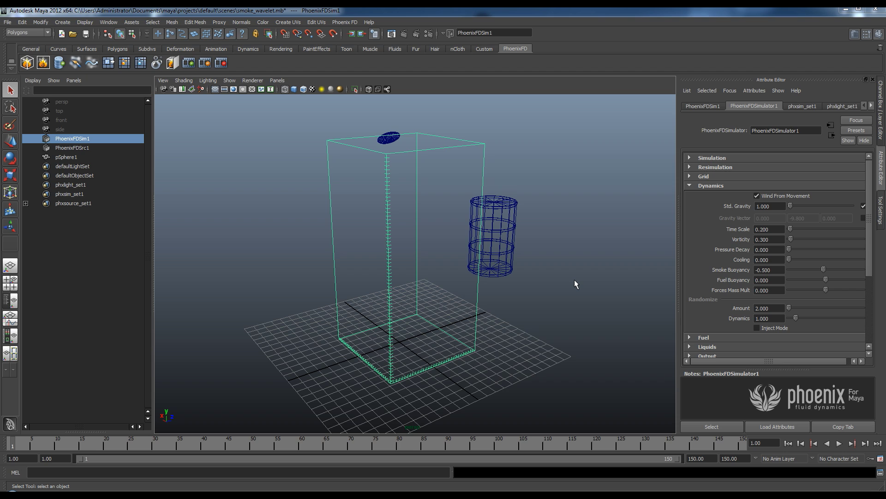
Orbit to a top-down view and review the Dynamics Time Scale, Vorticity and Cooling values.
{"action": "left_click_drag", "start_coordinate": [580, 263], "coordinate": [543, 281], "text": "alt"}
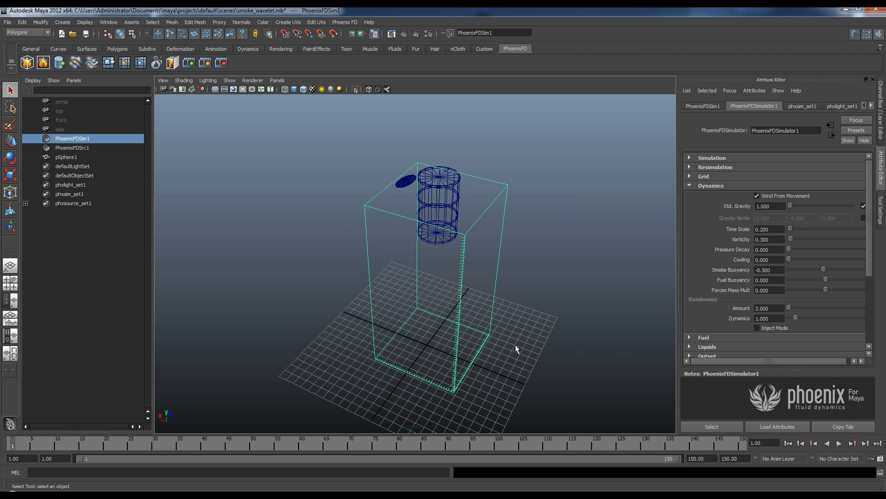
{"action": "left_click_drag", "start_coordinate": [516, 344], "coordinate": [490, 297], "text": "alt"}
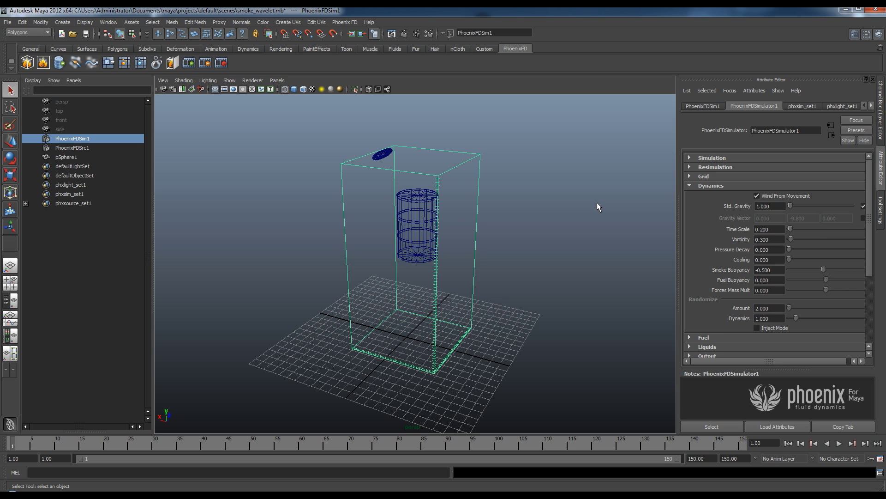
{"action": "left_click", "coordinate": [771, 229]}
{"action": "left_click", "coordinate": [773, 239]}
{"action": "left_click", "coordinate": [778, 250]}
{"action": "left_click", "coordinate": [776, 260]}
Swap the Dynamics rollout for Resimulation: Wavelet Nice, resolution 2.000, strength 3.000, cutoff 0.001.
{"action": "left_click", "coordinate": [703, 185]}
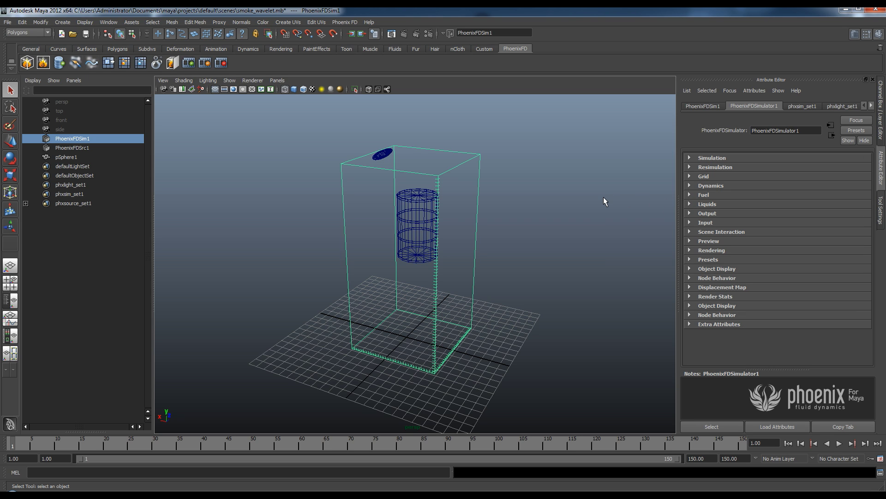
{"action": "left_click_drag", "start_coordinate": [478, 187], "coordinate": [530, 206], "text": "alt"}
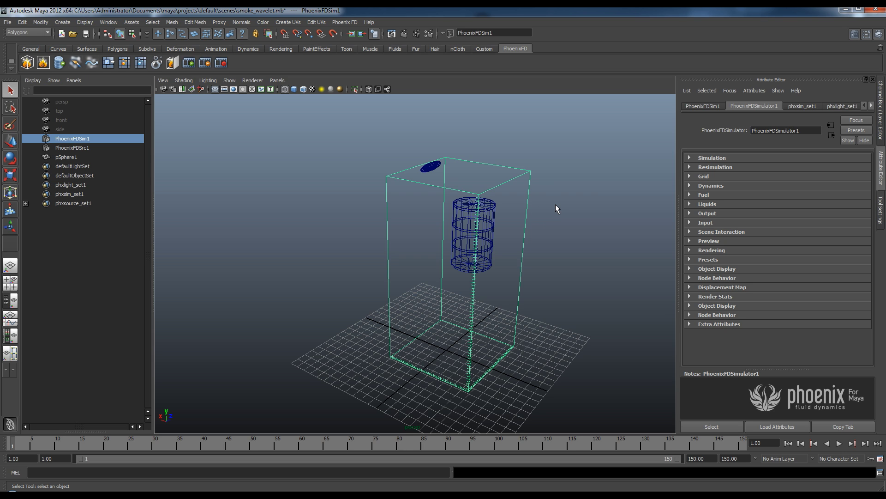
{"action": "left_click", "coordinate": [702, 168]}
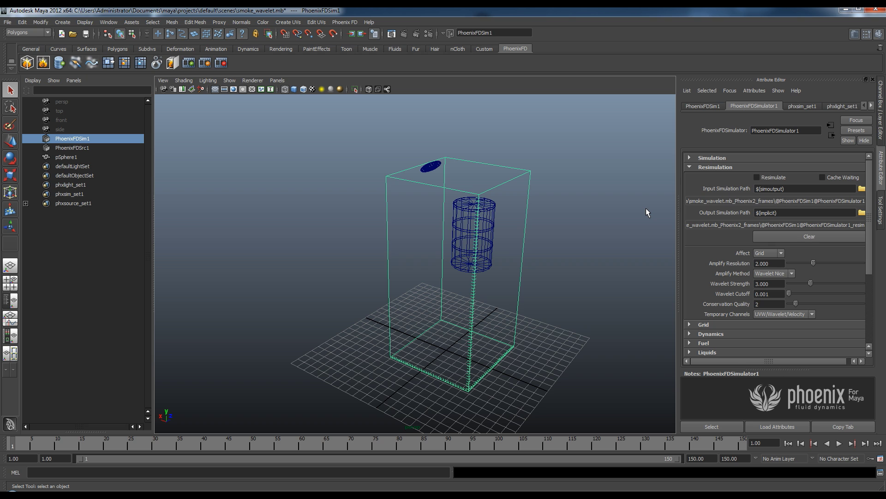
{"action": "left_click_drag", "start_coordinate": [635, 203], "coordinate": [514, 233], "text": "alt"}
{"action": "middle_click_drag", "start_coordinate": [515, 233], "coordinate": [502, 203], "text": "alt"}
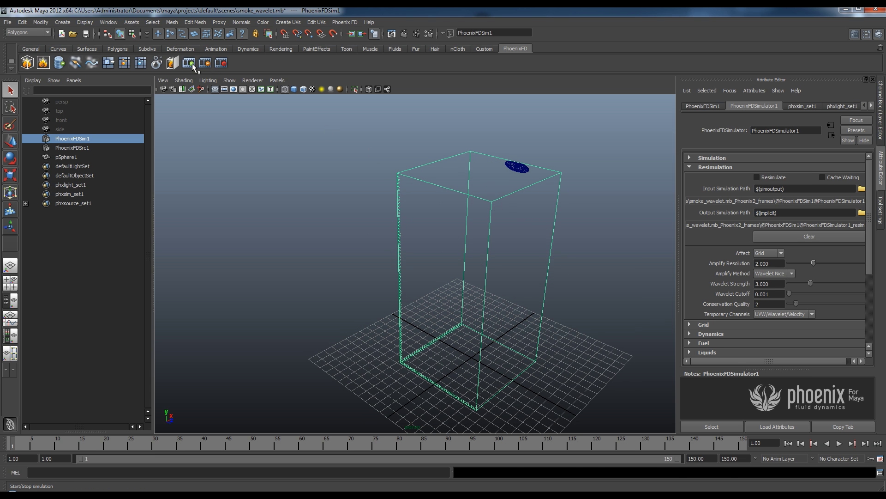
{"action": "key", "text": "alt+v"}
Watch the smoke grow to frame 150, then play back the cached smoke and scrub to frame 1.
{"action": "left_click_drag", "start_coordinate": [435, 258], "coordinate": [498, 250], "text": "alt"}
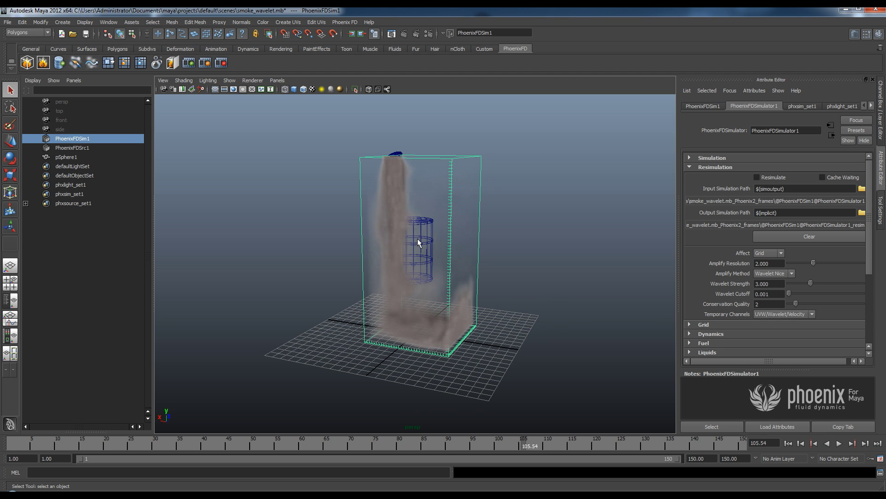
{"action": "left_click_drag", "start_coordinate": [417, 238], "coordinate": [478, 249], "text": "alt"}
{"action": "right_click_drag", "start_coordinate": [479, 249], "coordinate": [474, 303], "text": "alt"}
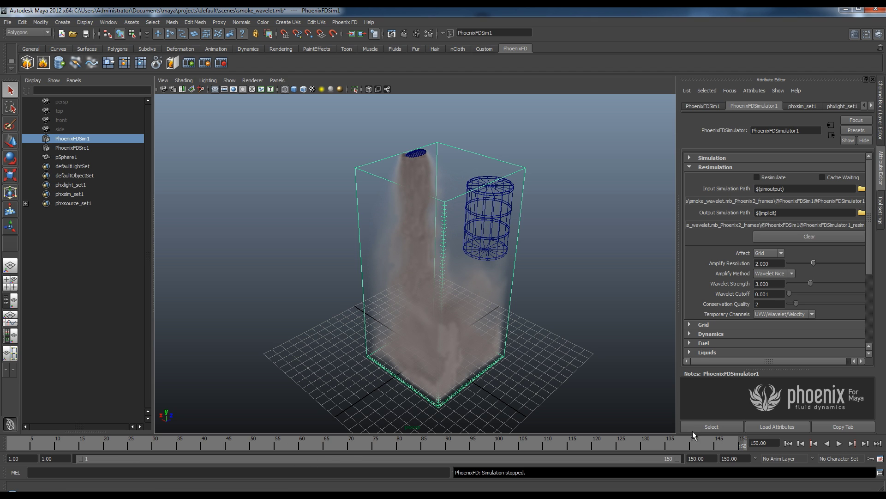
{"action": "left_click", "coordinate": [838, 443]}
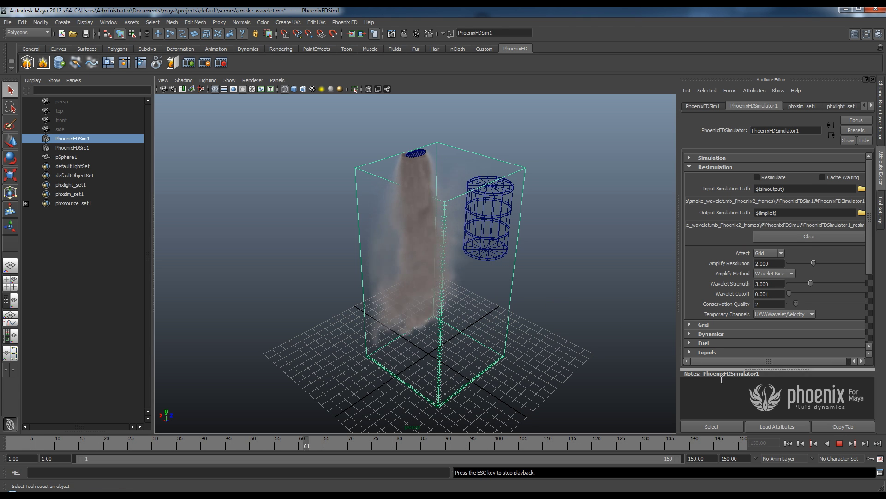
{"action": "left_click", "coordinate": [839, 443]}
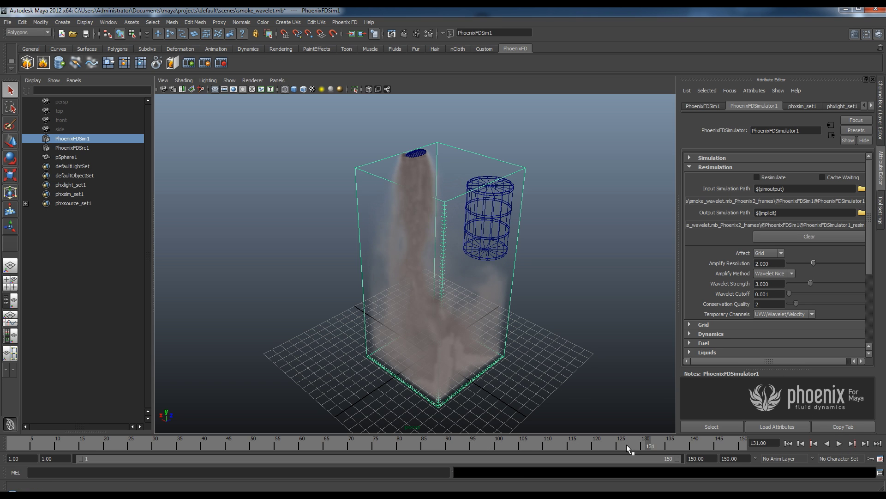
{"action": "left_click_drag", "start_coordinate": [627, 444], "coordinate": [10, 445]}
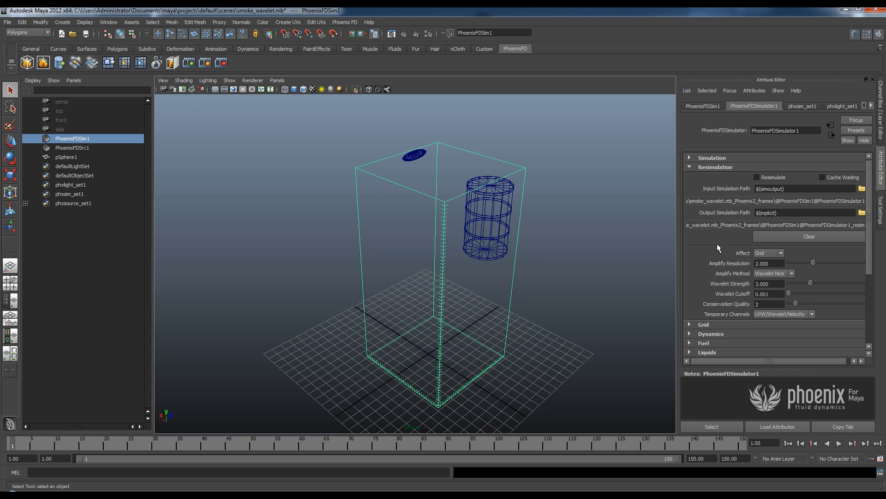
{"action": "left_click_drag", "start_coordinate": [870, 215], "coordinate": [868, 261]}
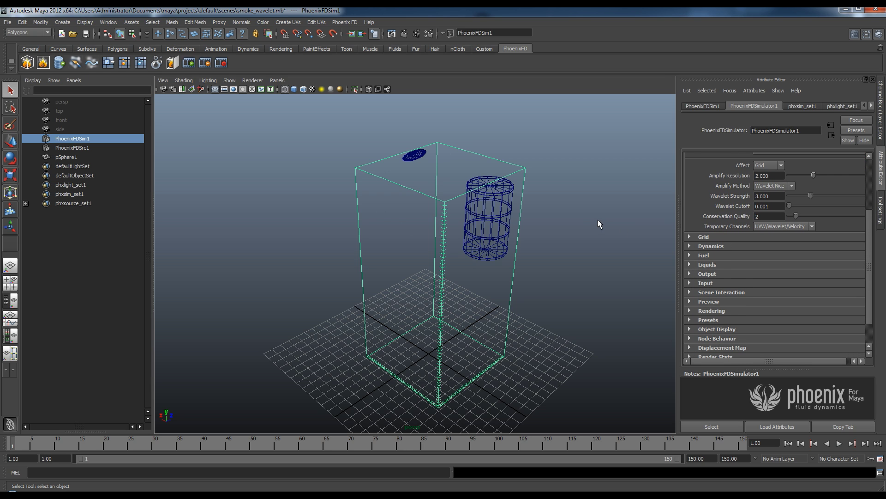
{"action": "left_click", "coordinate": [722, 273]}
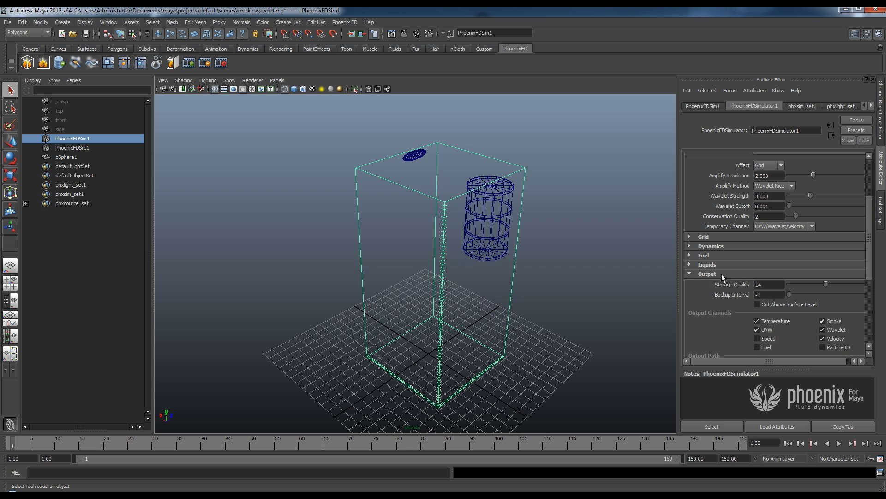
{"action": "left_click_drag", "start_coordinate": [869, 260], "coordinate": [867, 294]}
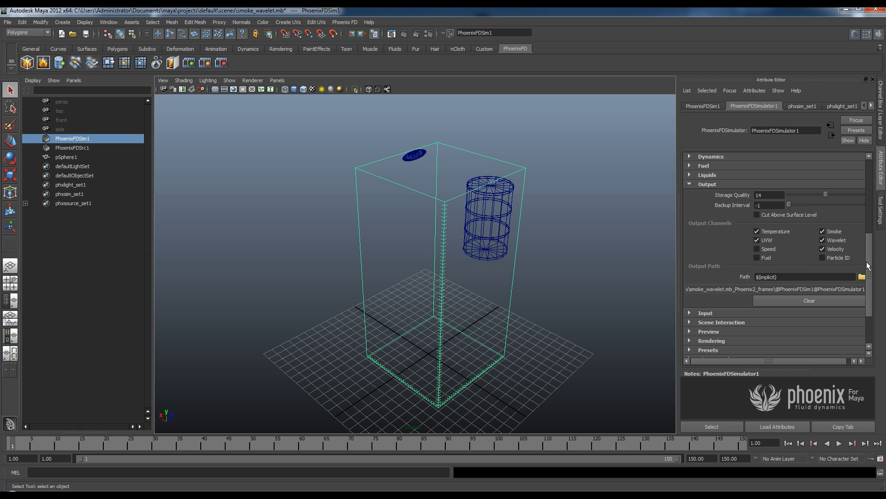
{"action": "left_click", "coordinate": [713, 184]}
{"action": "scroll", "coordinate": [867, 253], "scroll_direction": "up", "scroll_amount": 2}
{"action": "scroll", "coordinate": [868, 253], "scroll_direction": "up", "scroll_amount": 5}
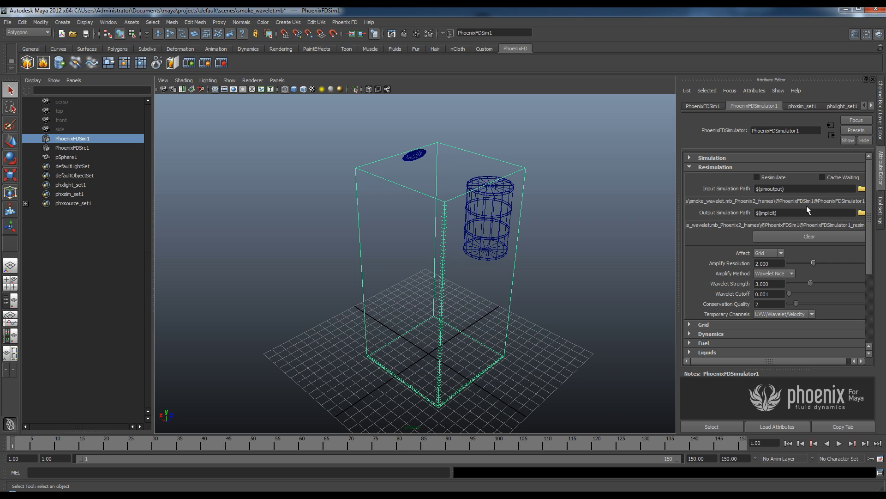
Turn on Resimulate, check Amplify Resolution 2.000 and Wavelet Strength 3.000, and start resimulating frames 1–150.
{"action": "left_click", "coordinate": [760, 177]}
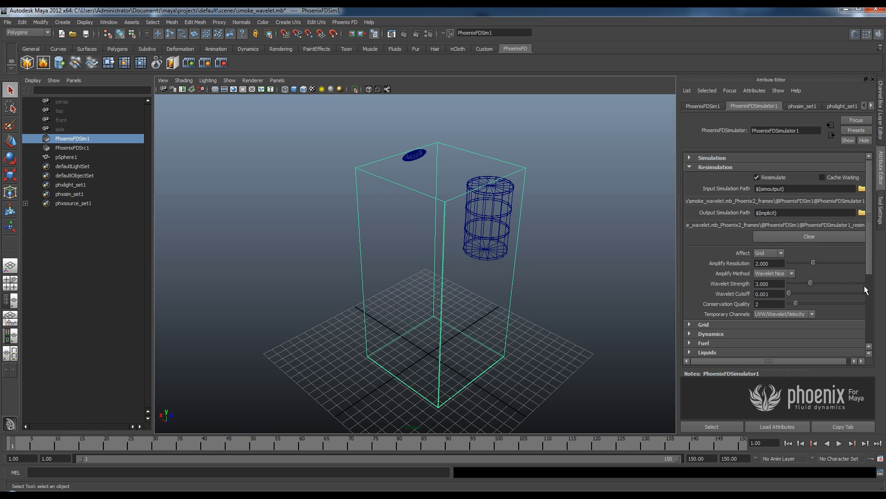
{"action": "left_click_drag", "start_coordinate": [503, 264], "coordinate": [612, 230], "text": "alt"}
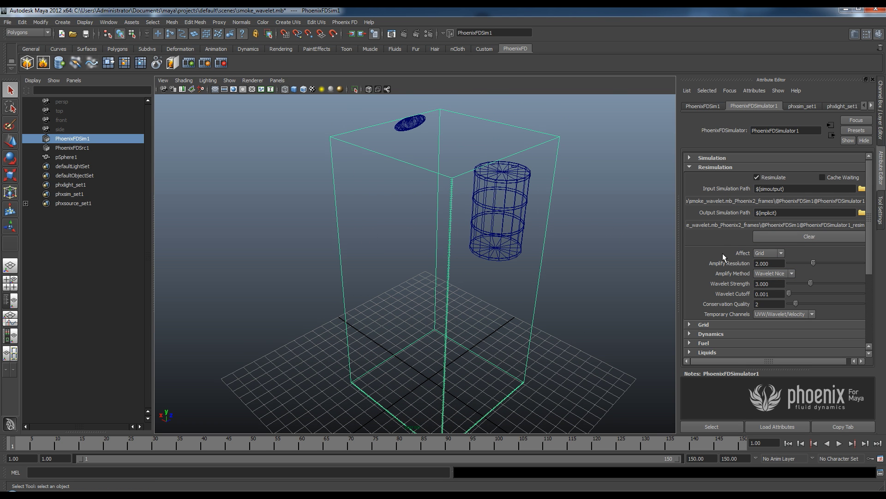
{"action": "left_click", "coordinate": [772, 264]}
{"action": "left_click", "coordinate": [771, 177]}
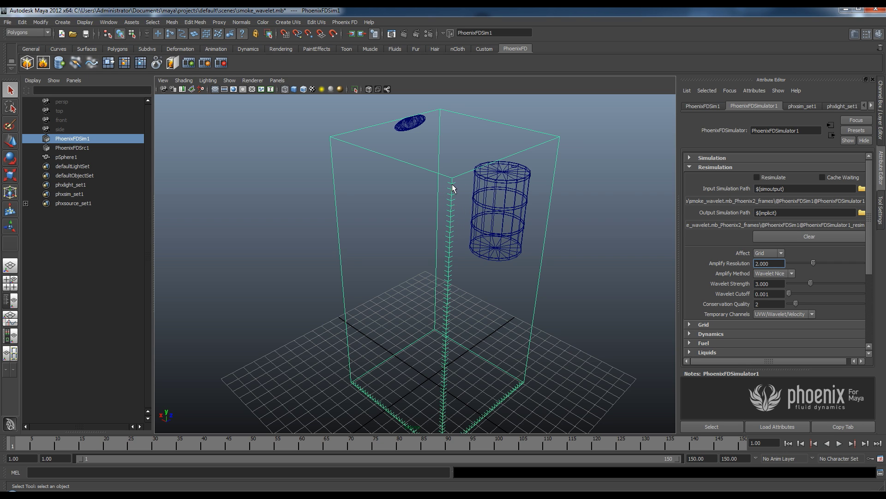
{"action": "left_click", "coordinate": [768, 179]}
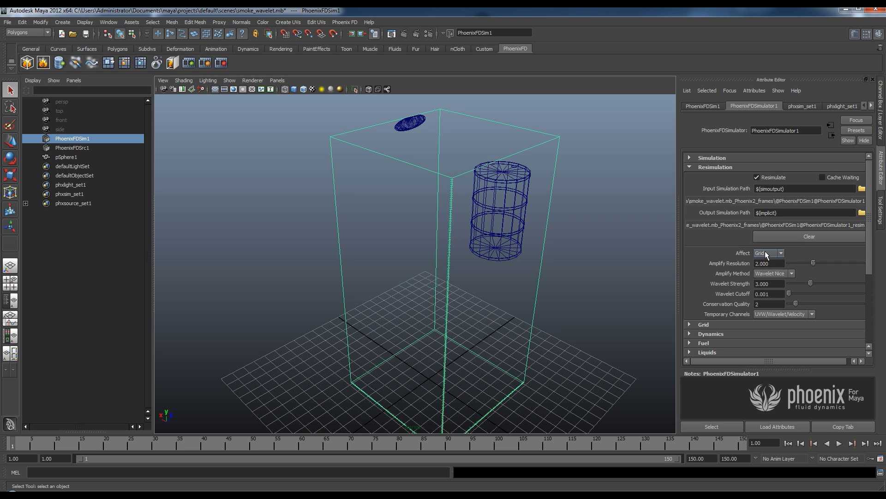
{"action": "left_click", "coordinate": [772, 263]}
{"action": "left_click", "coordinate": [773, 284]}
{"action": "left_click", "coordinate": [191, 62]}
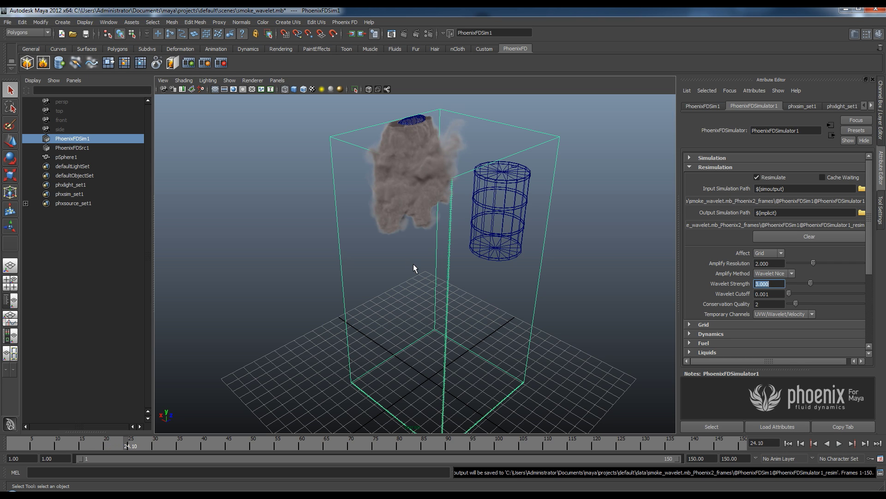
Watch the refined smoke reach frame 36, then bring up Dynamics showing Time Scale 0.200, Vorticity 0.300.
{"action": "left_click_drag", "start_coordinate": [418, 277], "coordinate": [450, 233], "text": "alt"}
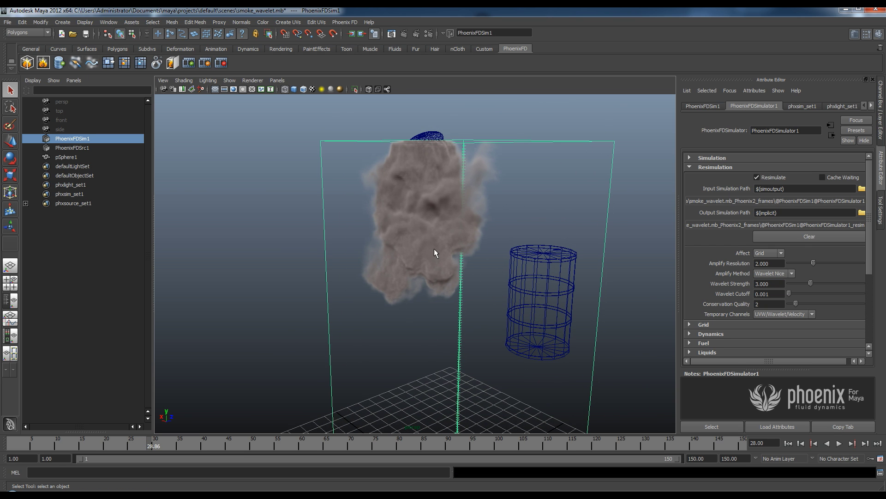
{"action": "left_click", "coordinate": [713, 332]}
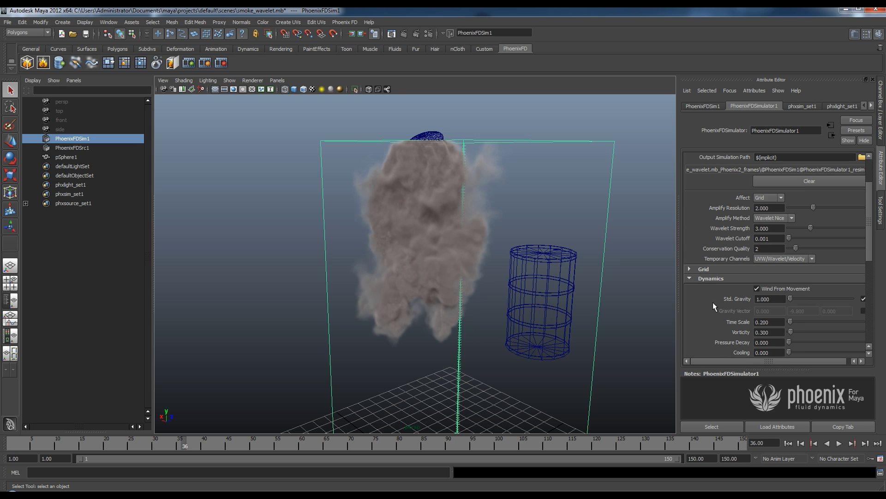
Raise Vorticity from 0.300 to 1.188 and zoom in on the refined smoke plume.
{"action": "left_click", "coordinate": [778, 332]}
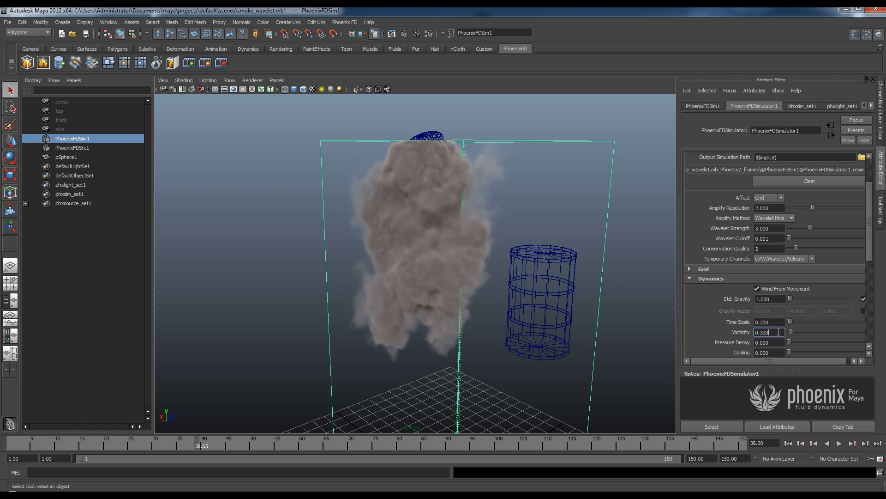
{"action": "left_click_drag", "start_coordinate": [790, 333], "coordinate": [799, 336]}
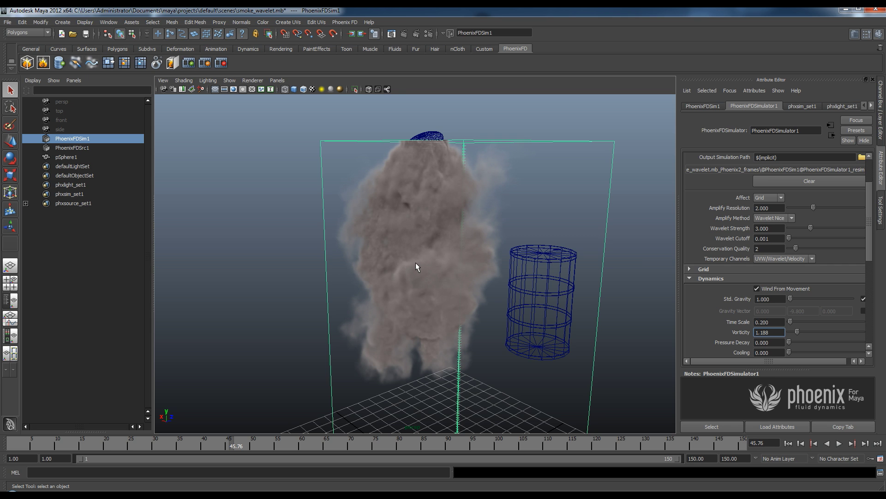
{"action": "middle_click_drag", "start_coordinate": [398, 275], "coordinate": [400, 232], "text": "alt"}
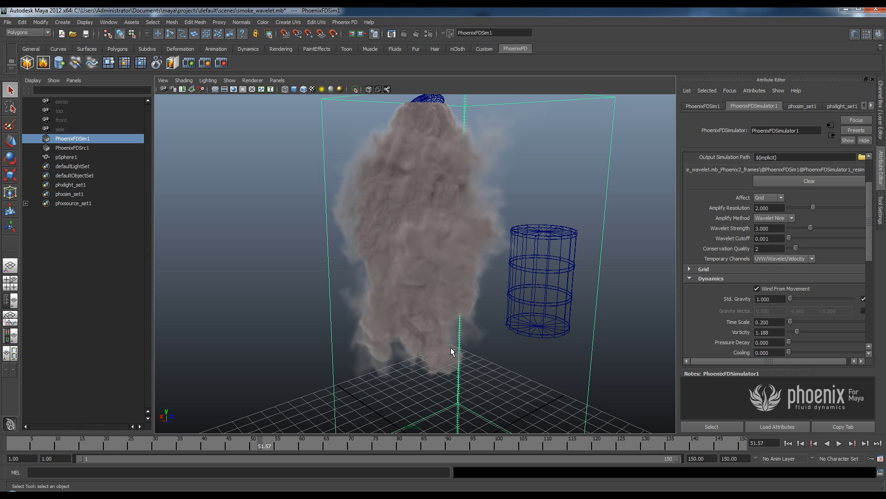
{"action": "scroll", "coordinate": [459, 347], "scroll_direction": "down", "scroll_amount": 2}
{"action": "scroll", "coordinate": [459, 344], "scroll_direction": "down", "scroll_amount": 2}
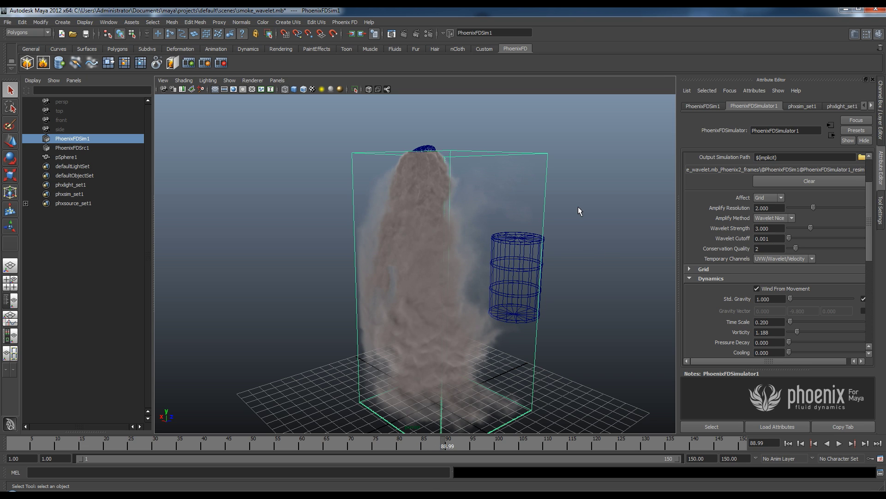
{"action": "scroll", "coordinate": [873, 242], "scroll_direction": "up", "scroll_amount": 3}
{"action": "scroll", "coordinate": [872, 242], "scroll_direction": "down", "scroll_amount": 1}
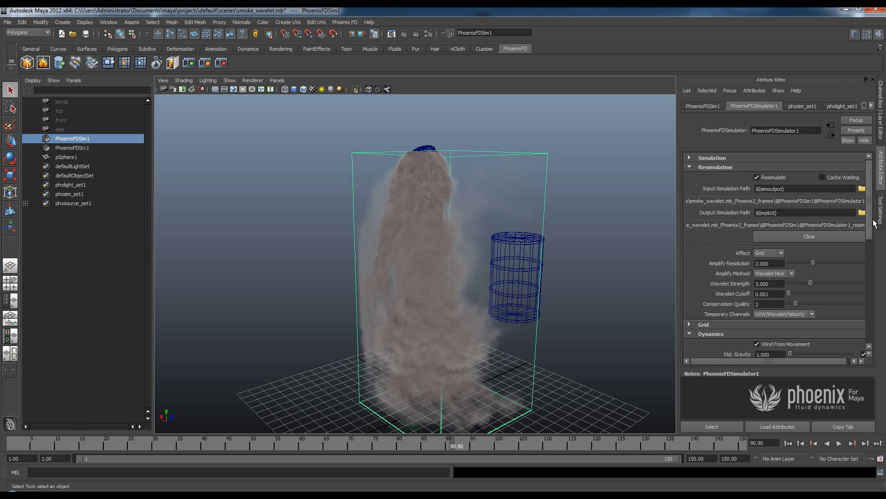
{"action": "scroll", "coordinate": [873, 244], "scroll_direction": "down", "scroll_amount": 2}
{"action": "scroll", "coordinate": [873, 245], "scroll_direction": "up", "scroll_amount": 2}
{"action": "scroll", "coordinate": [872, 244], "scroll_direction": "down", "scroll_amount": 1}
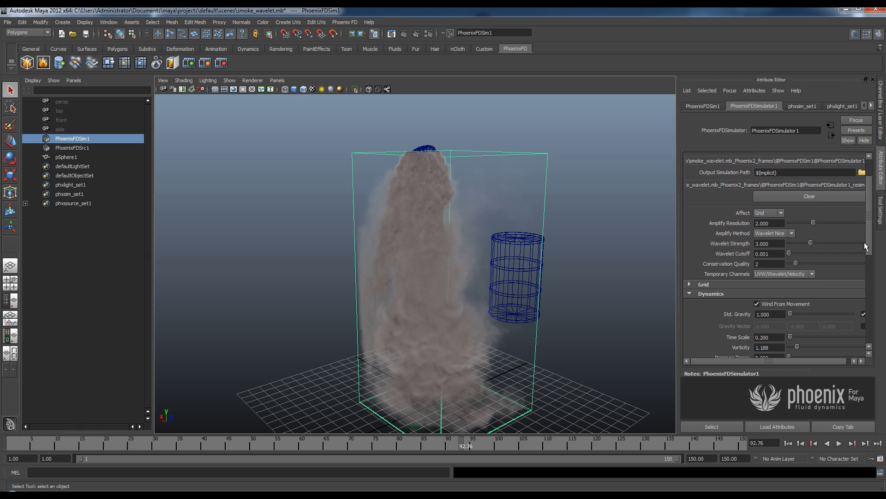
Stop the simulation at frame 73, uncheck Resimulate to compare, then frame and orbit the container.
{"action": "left_click", "coordinate": [195, 63]}
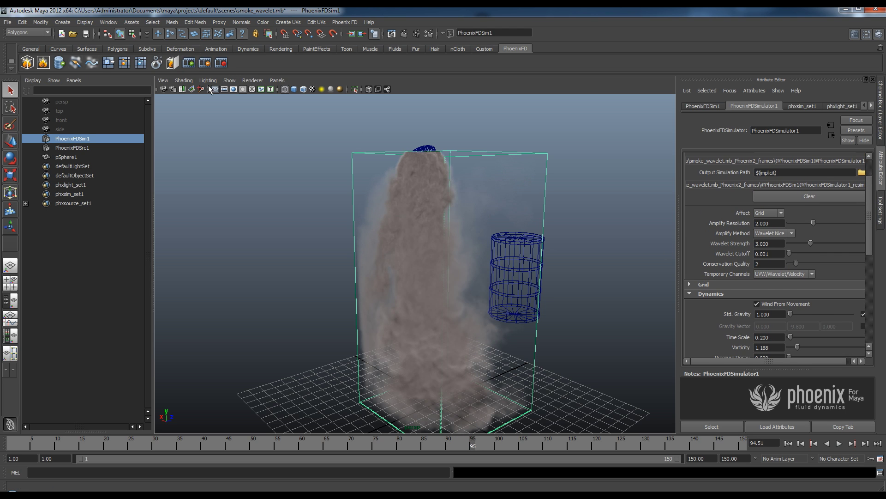
{"action": "left_click", "coordinate": [369, 442]}
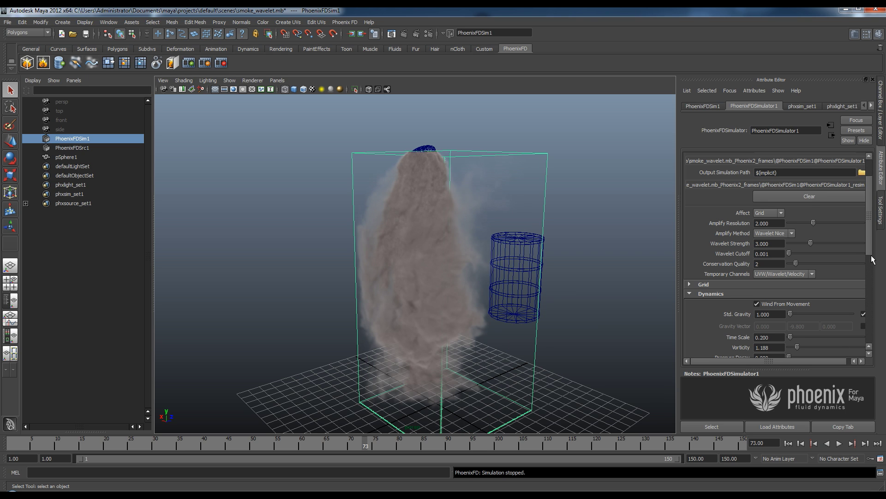
{"action": "scroll", "coordinate": [872, 258], "scroll_direction": "up", "scroll_amount": 3}
{"action": "left_click", "coordinate": [777, 175]}
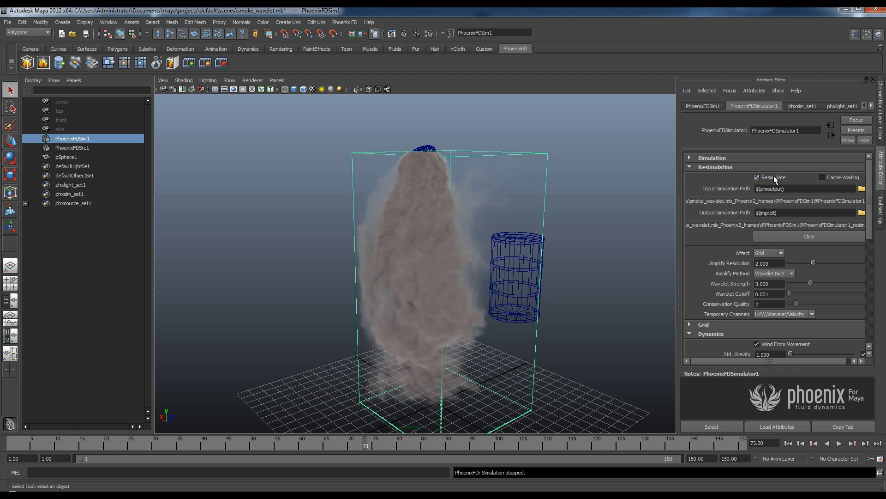
{"action": "scroll", "coordinate": [411, 220], "scroll_direction": "up", "scroll_amount": 8}
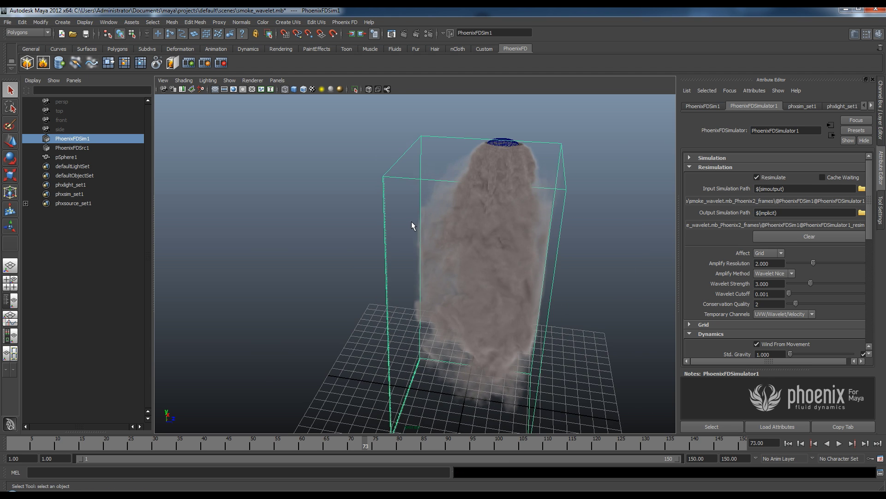
{"action": "key", "text": "f"}
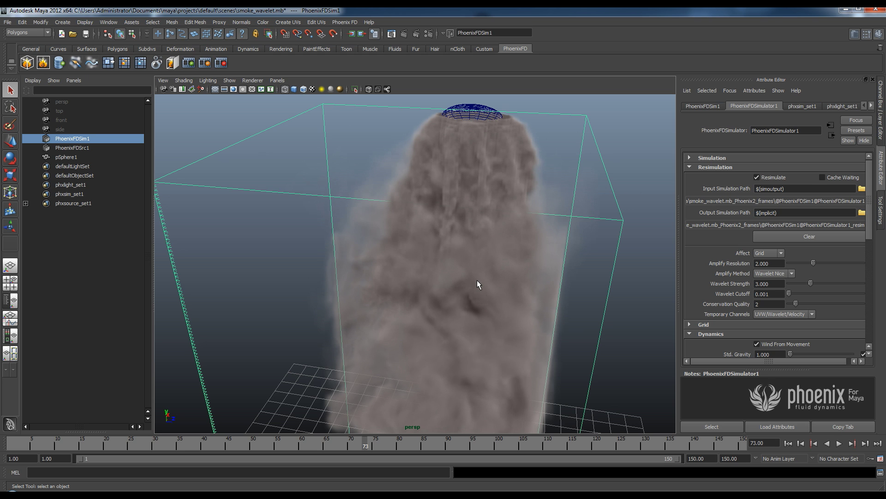
{"action": "left_click_drag", "start_coordinate": [417, 271], "coordinate": [502, 268], "text": "alt"}
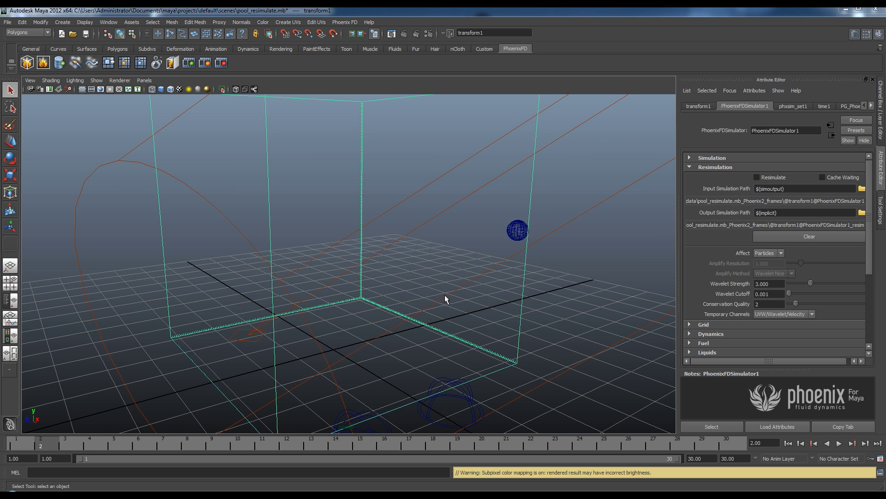
Play the pool scene's cached liquid with the sphere rippling the water, then stop and return to frame 3.
{"action": "left_click", "coordinate": [839, 445]}
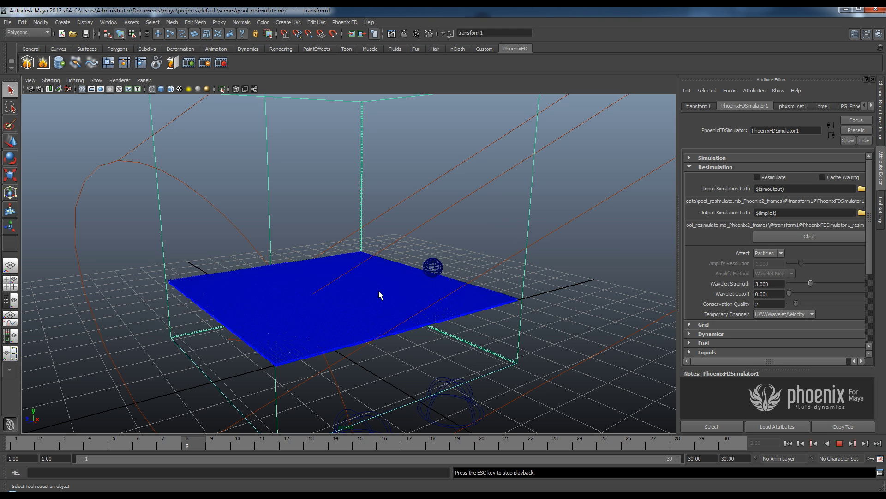
{"action": "key", "text": "Escape"}
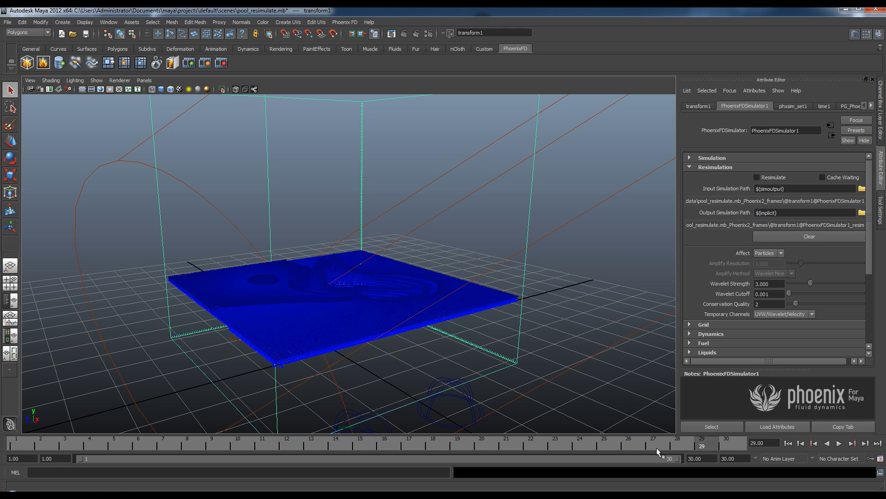
{"action": "left_click", "coordinate": [663, 442]}
{"action": "key", "text": "alt+shift+v"}
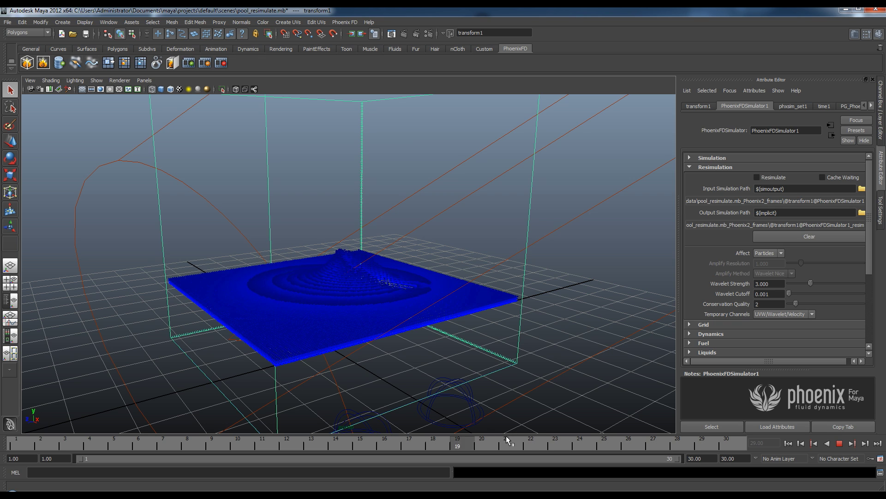
{"action": "left_click_drag", "start_coordinate": [529, 443], "coordinate": [41, 442]}
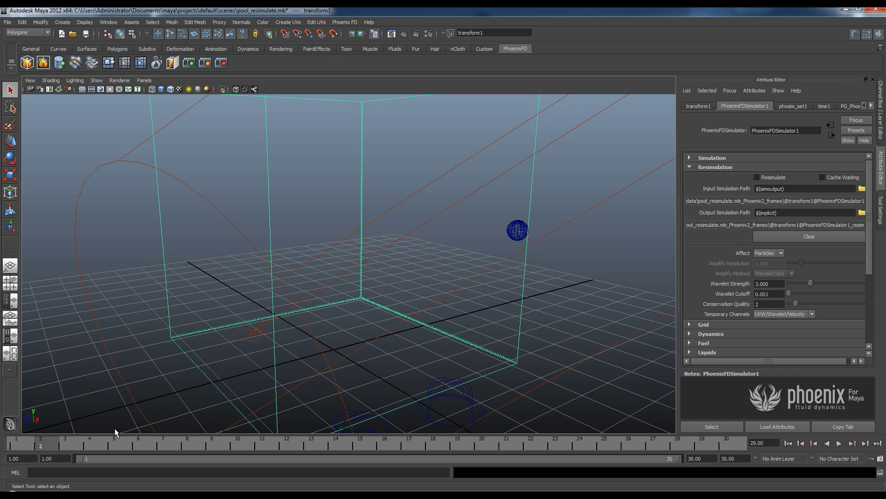
{"action": "left_click", "coordinate": [69, 444]}
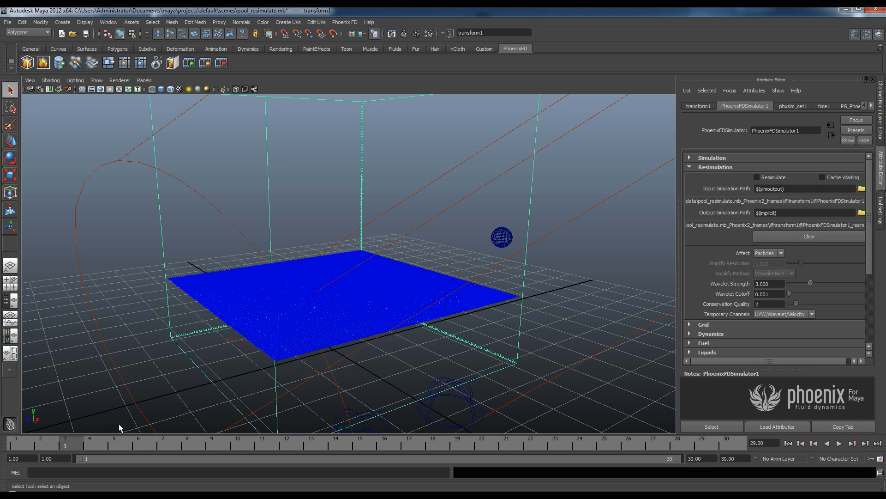
Enable the UVW output channel, leaving Wavelet output unchecked.
{"action": "left_click", "coordinate": [710, 167]}
{"action": "left_click", "coordinate": [724, 213]}
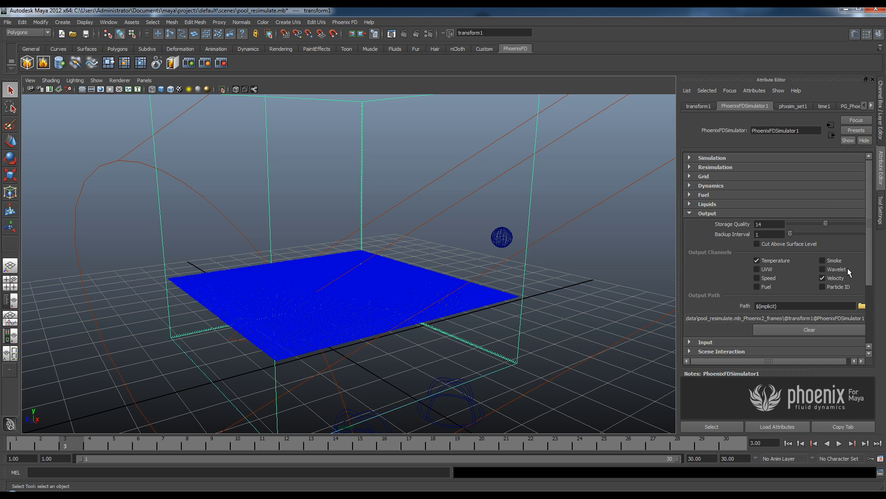
{"action": "left_click", "coordinate": [756, 269]}
{"action": "left_click", "coordinate": [830, 269]}
{"action": "left_click", "coordinate": [841, 270]}
{"action": "left_click", "coordinate": [696, 214]}
Check Resimulate for the pool simulator with Affect set to Particles.
{"action": "left_click", "coordinate": [716, 167]}
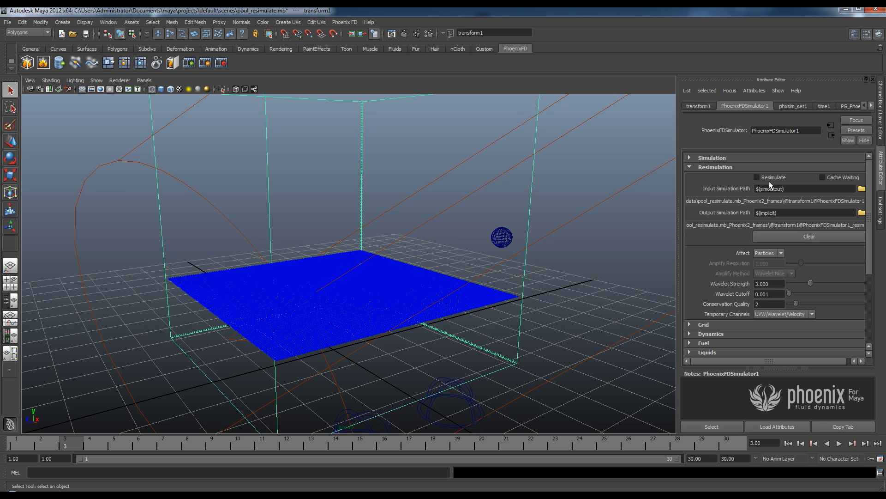
{"action": "left_click", "coordinate": [770, 178]}
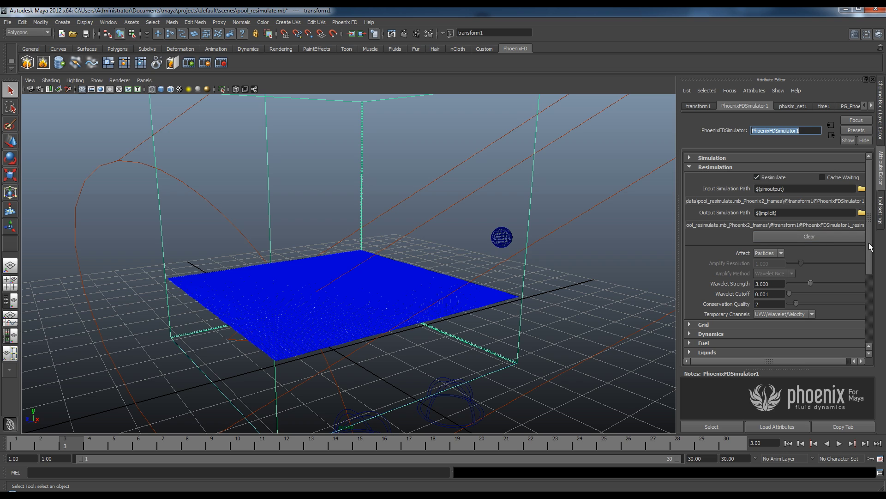
{"action": "left_click", "coordinate": [764, 253]}
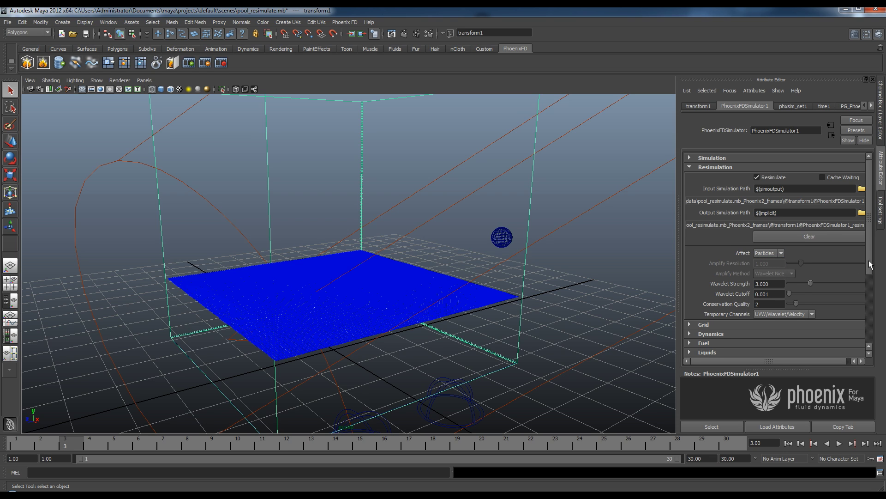
Set Resimulation Conservation Quality to 0.
{"action": "scroll", "coordinate": [857, 273], "scroll_direction": "down", "scroll_amount": 2}
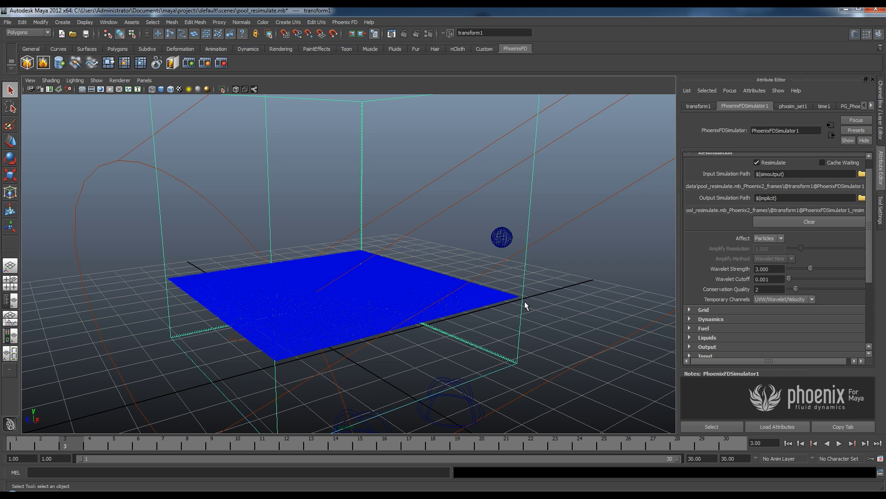
{"action": "left_click", "coordinate": [763, 289]}
{"action": "type", "text": "0"}
Check Enable Splashes under Liquids > Splashes.
{"action": "scroll", "coordinate": [866, 264], "scroll_direction": "down", "scroll_amount": 3}
{"action": "scroll", "coordinate": [863, 284], "scroll_direction": "down", "scroll_amount": 3}
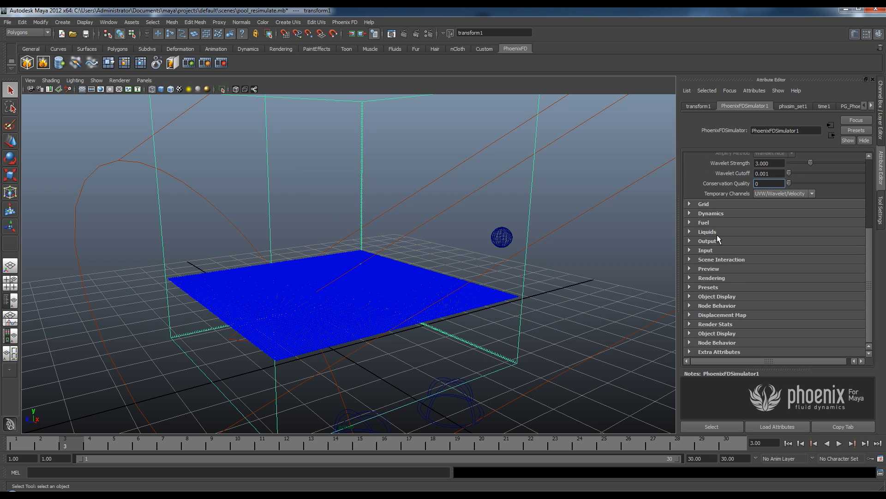
{"action": "left_click", "coordinate": [690, 232]}
{"action": "left_click_drag", "start_coordinate": [864, 238], "coordinate": [870, 261]}
{"action": "left_click", "coordinate": [758, 226]}
{"action": "scroll", "coordinate": [871, 261], "scroll_direction": "up", "scroll_amount": 1}
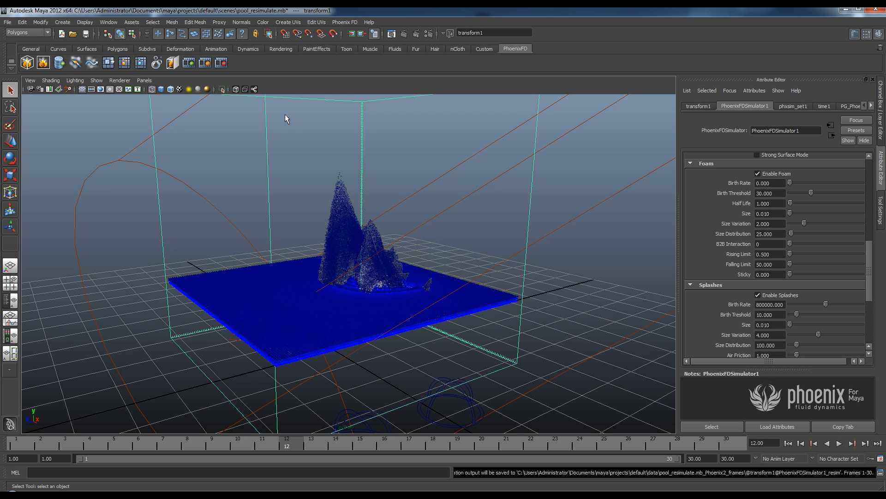
Watch splash and foam particles trail the sphere from the side, stopping the resimulation at frame 20.
{"action": "left_click_drag", "start_coordinate": [311, 326], "coordinate": [368, 324], "text": "alt"}
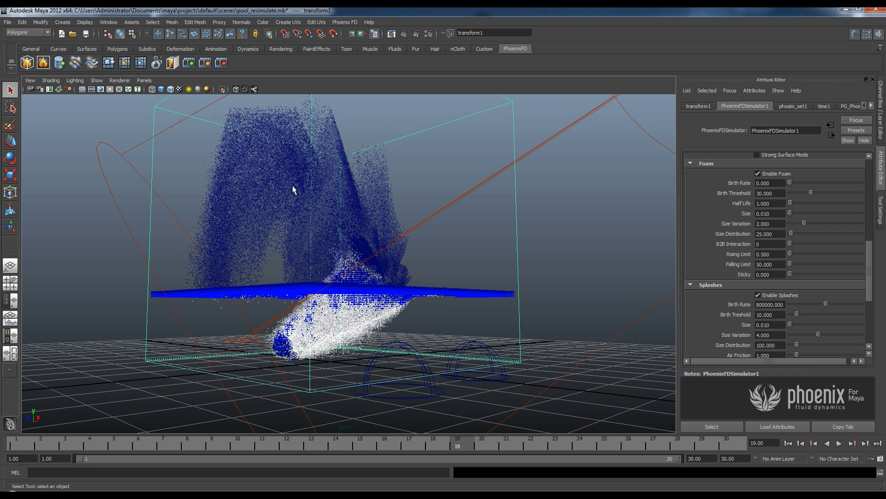
{"action": "left_click", "coordinate": [190, 67]}
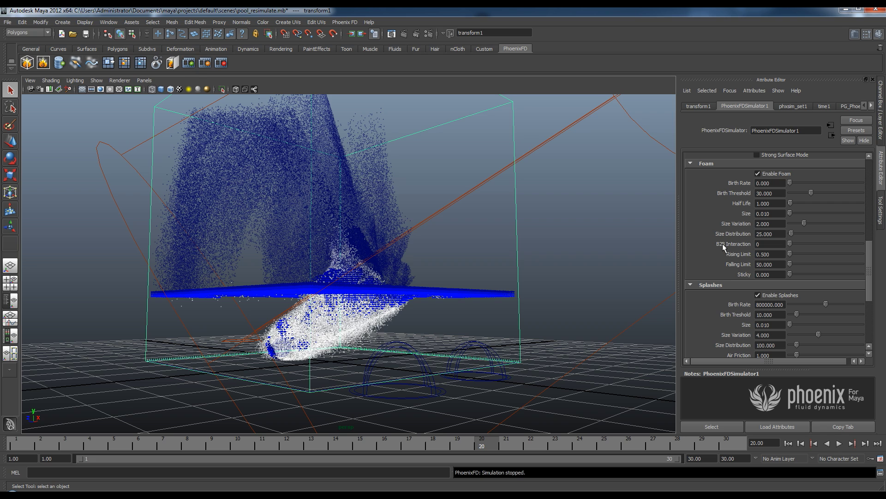
Review foam Birth Threshold, Birth Rate and Foam On Hit, then change splash Birth Rate 800000 to 80000.
{"action": "scroll", "coordinate": [876, 274], "scroll_direction": "up", "scroll_amount": 2}
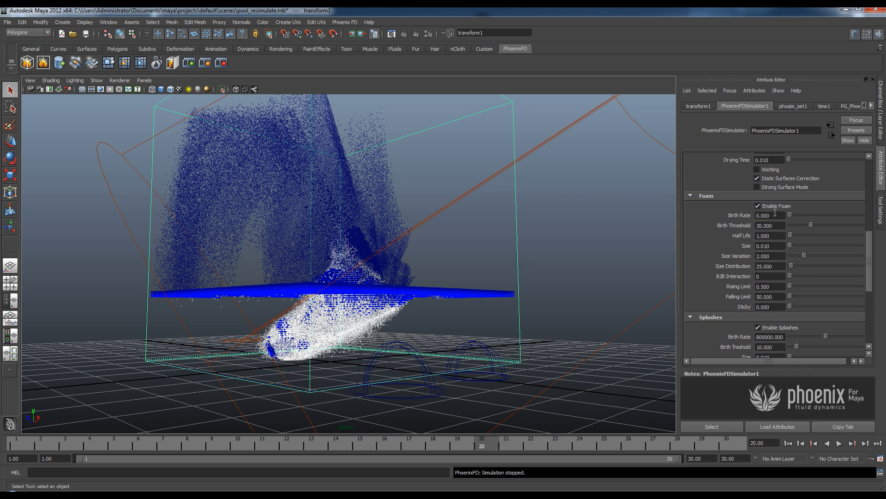
{"action": "scroll", "coordinate": [868, 251], "scroll_direction": "up", "scroll_amount": 3}
{"action": "scroll", "coordinate": [867, 242], "scroll_direction": "down", "scroll_amount": 3}
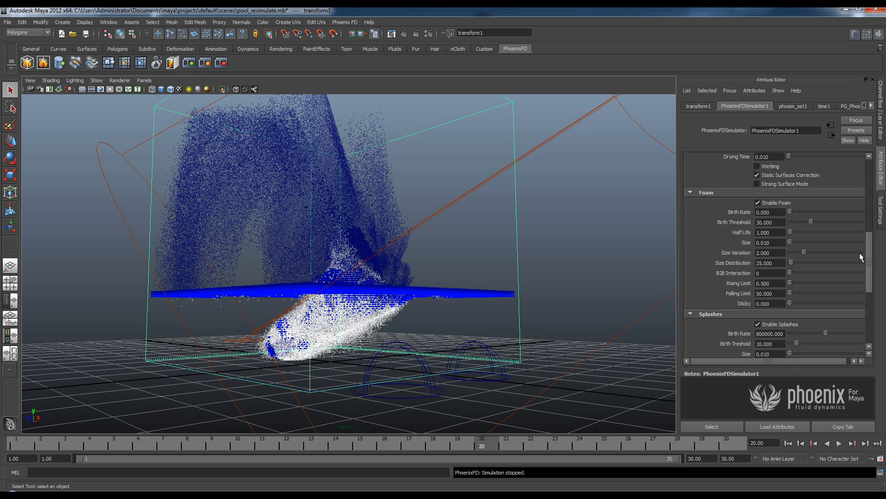
{"action": "left_click", "coordinate": [771, 225]}
{"action": "double_click", "coordinate": [775, 226]}
{"action": "double_click", "coordinate": [778, 215]}
{"action": "left_click_drag", "start_coordinate": [870, 245], "coordinate": [865, 274]}
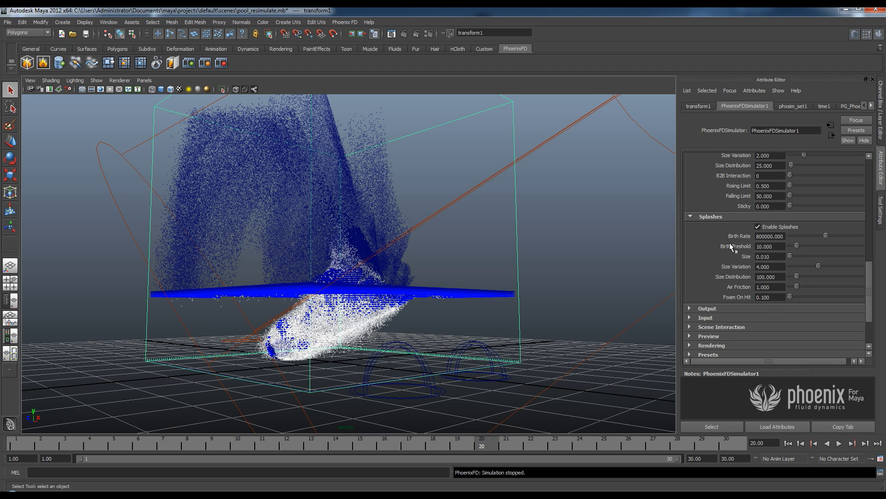
{"action": "left_click", "coordinate": [769, 298]}
{"action": "left_click", "coordinate": [780, 298]}
{"action": "left_click", "coordinate": [773, 235]}
{"action": "left_click", "coordinate": [760, 237]}
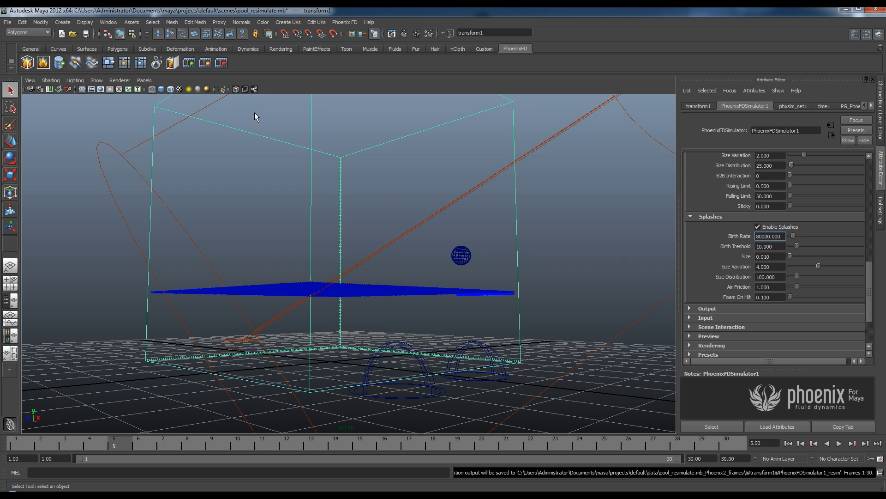
Orbit around the pool to inspect the sparser splash spray as the Birth Rate 80000 resimulation runs.
{"action": "left_click_drag", "start_coordinate": [328, 211], "coordinate": [323, 221], "text": "alt"}
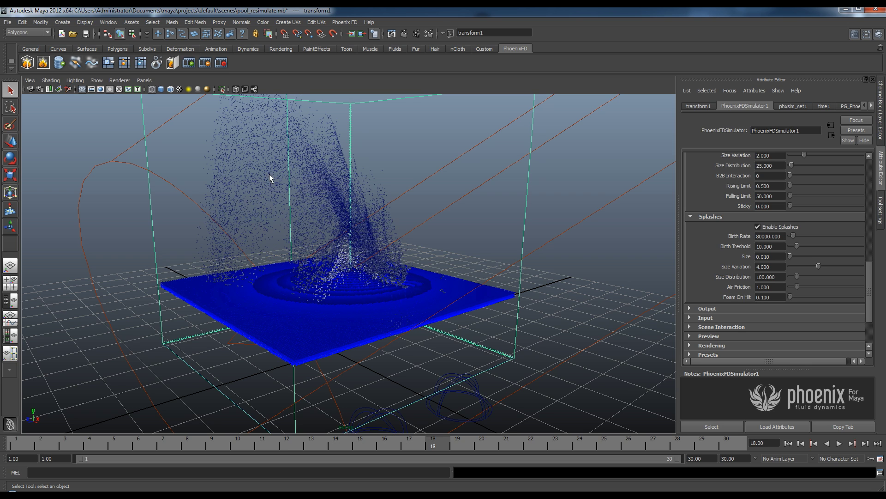
{"action": "mouse_move", "coordinate": [284, 264]}
{"action": "left_mouse_down", "text": "alt"}
{"action": "mouse_move", "coordinate": [283, 276]}
{"action": "mouse_move", "coordinate": [287, 268]}
{"action": "mouse_move", "coordinate": [295, 277]}
{"action": "left_mouse_up", "text": "alt"}
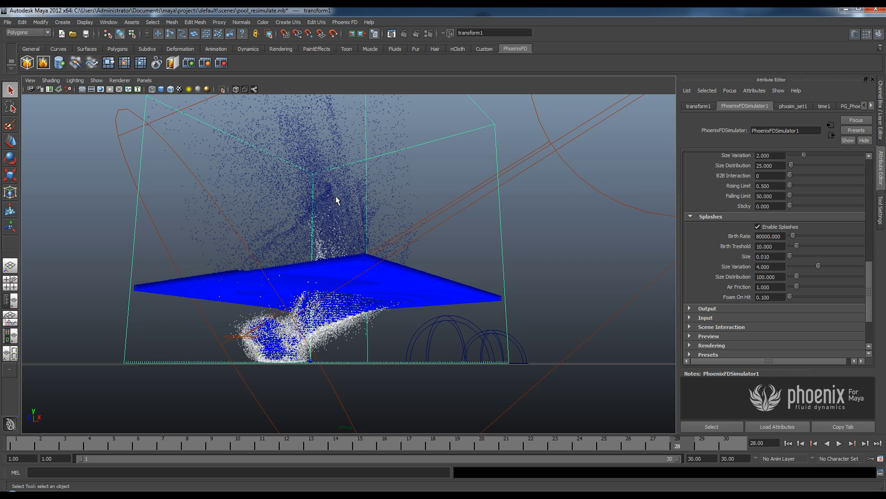
{"action": "left_click_drag", "start_coordinate": [345, 223], "coordinate": [332, 230], "text": "alt"}
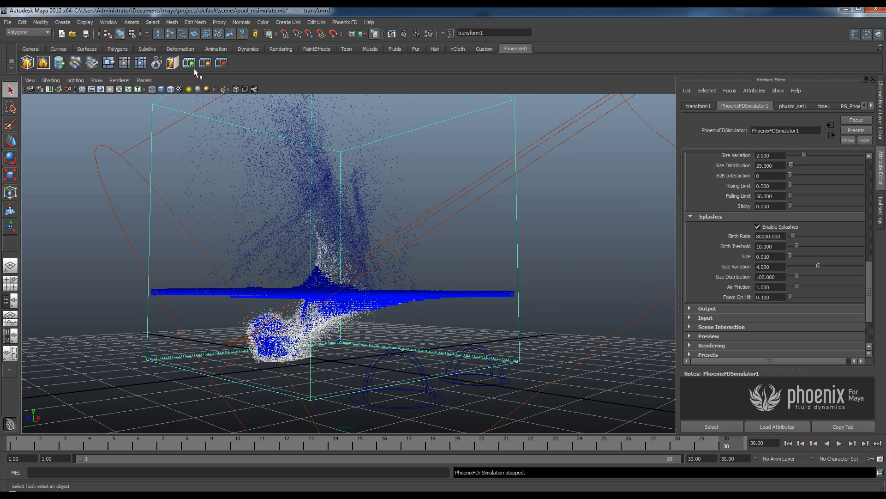
Set the splash Birth Rate to 40000 and Foam On Hit to 0.5.
{"action": "left_click", "coordinate": [761, 237]}
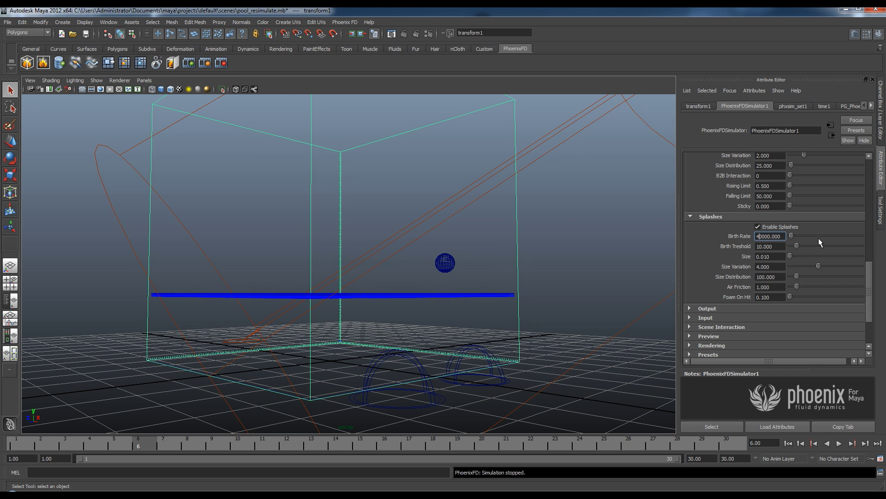
{"action": "left_click", "coordinate": [764, 296]}
{"action": "left_click_drag", "start_coordinate": [580, 228], "coordinate": [577, 237], "text": "alt"}
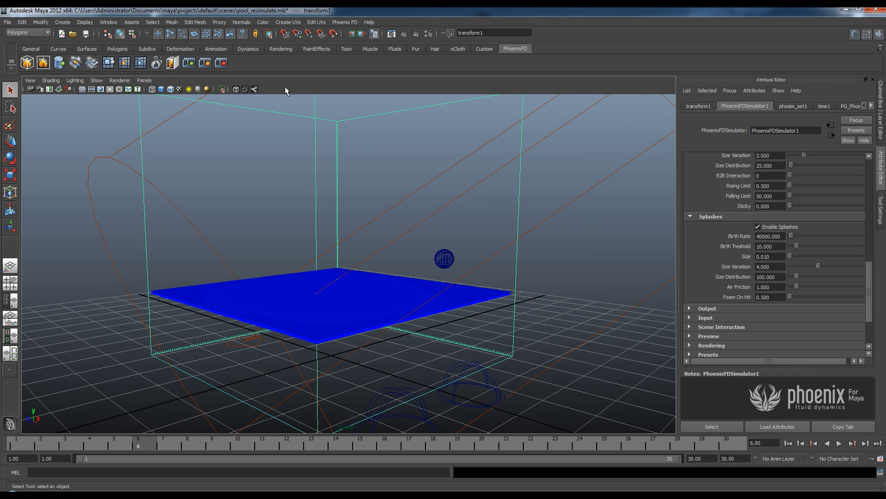
Resimulate the pool splash with the new settings, stopping it at frame 20.
{"action": "left_click", "coordinate": [190, 64]}
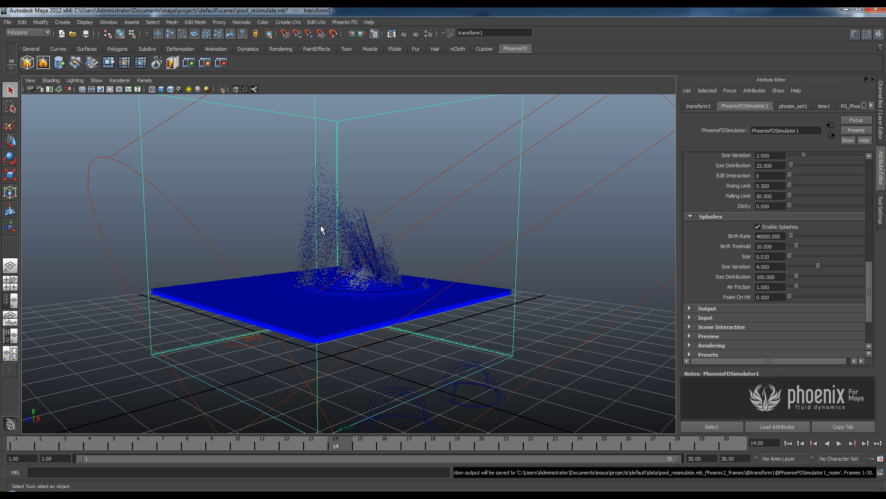
{"action": "left_click_drag", "start_coordinate": [303, 265], "coordinate": [285, 279], "text": "alt"}
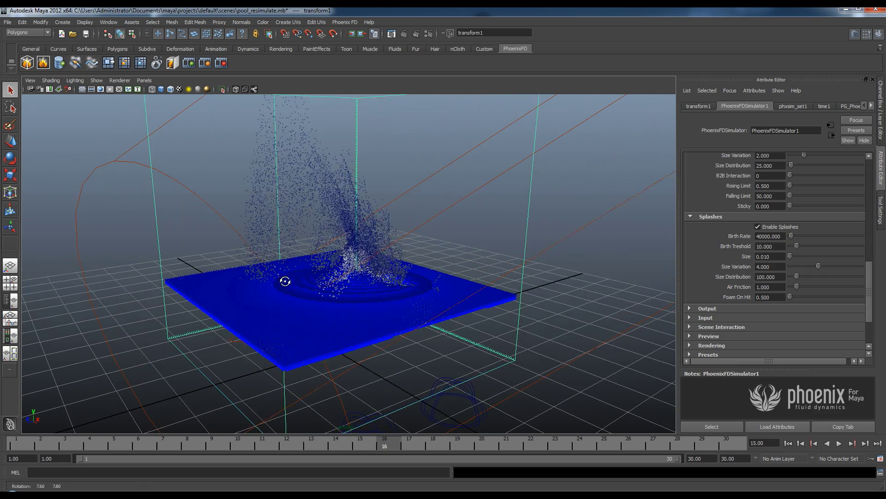
{"action": "left_click", "coordinate": [189, 65]}
Render the frame-20 pool splash in V-Ray and move the frame buffer window up and left.
{"action": "left_click", "coordinate": [406, 34]}
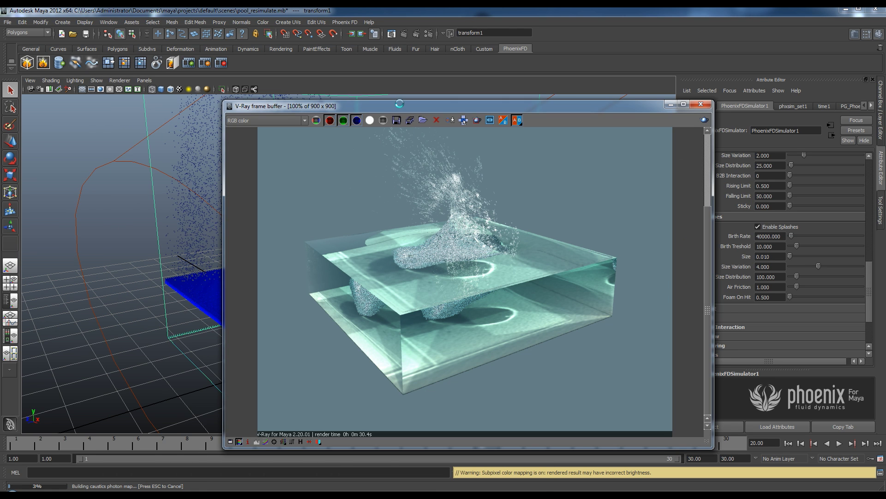
{"action": "left_click_drag", "start_coordinate": [399, 103], "coordinate": [354, 64]}
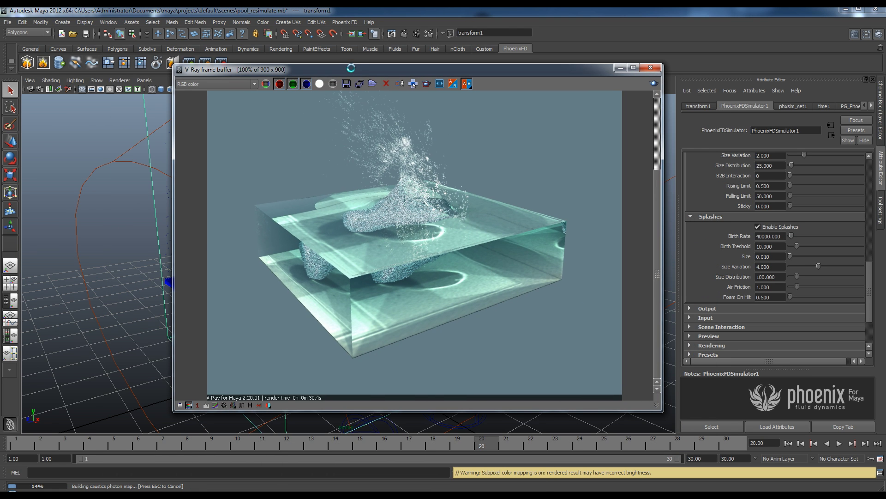